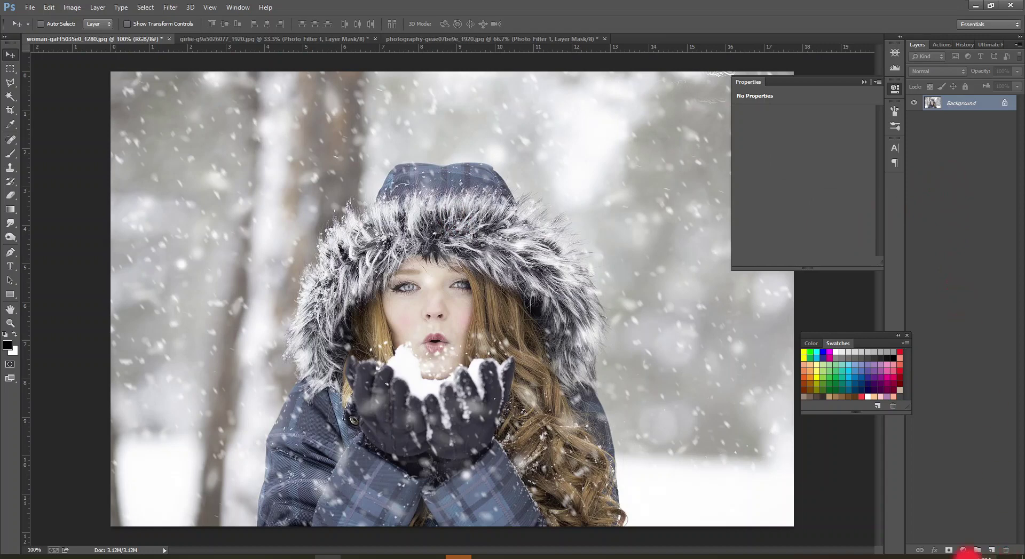
# Step: Open the new fill or adjustment layer menu at the bottom of the Layers panel
pyautogui.click(963, 549)
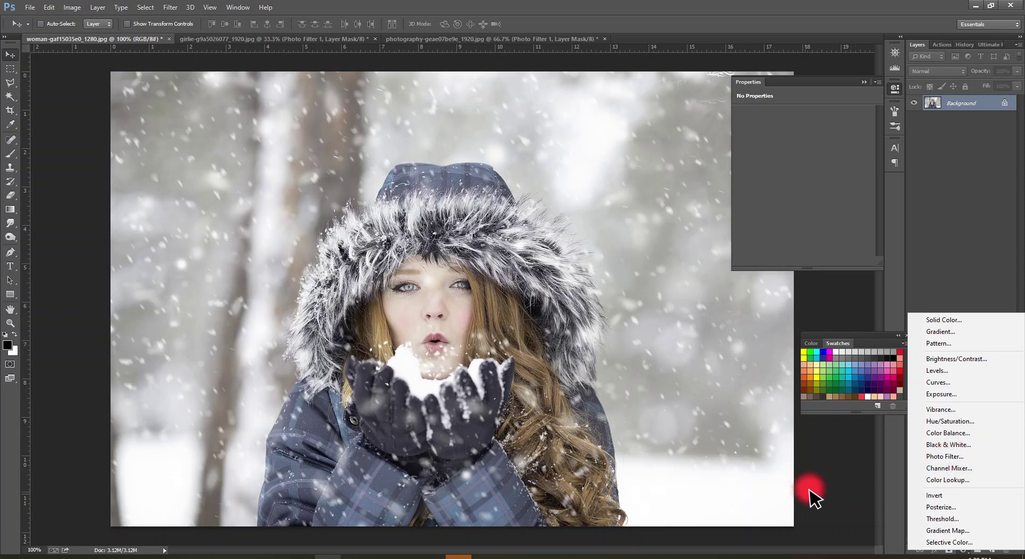
pyautogui.click(942, 456)
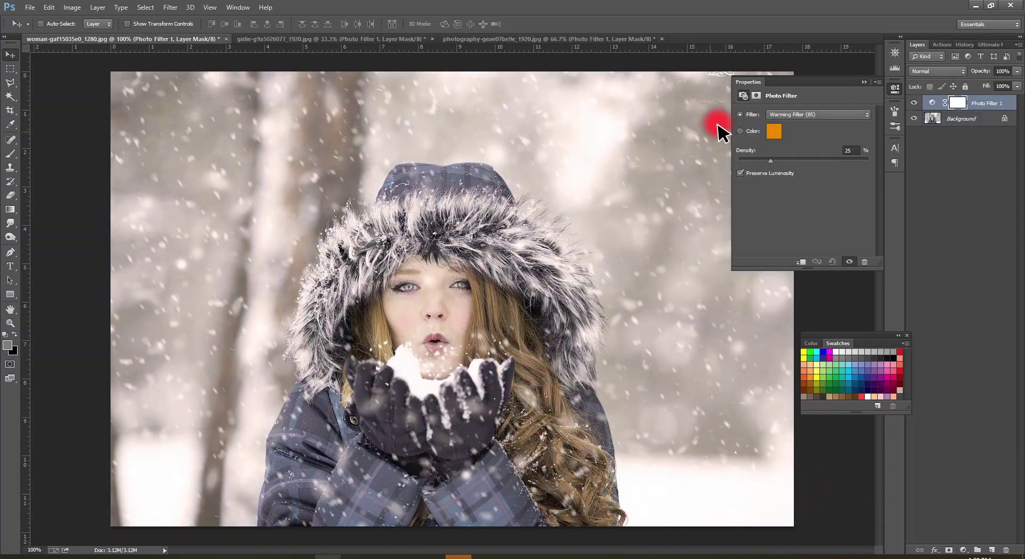
pyautogui.click(794, 113)
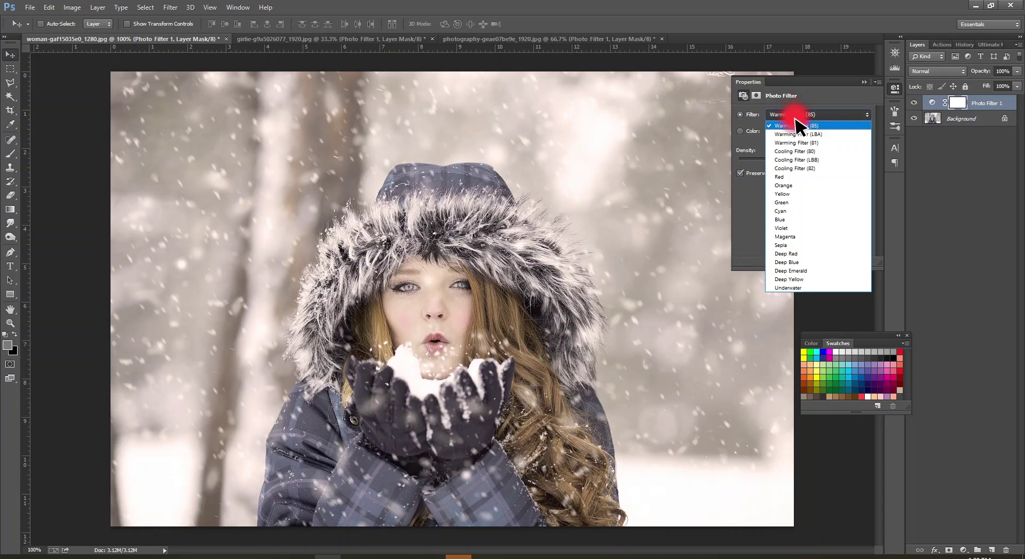
pyautogui.click(792, 113)
pyautogui.click(793, 115)
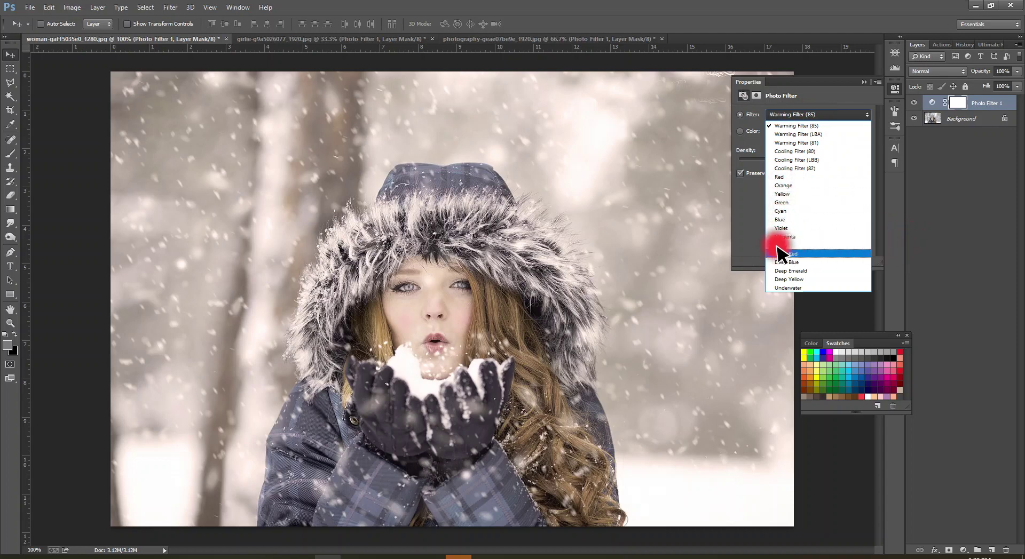
pyautogui.click(743, 236)
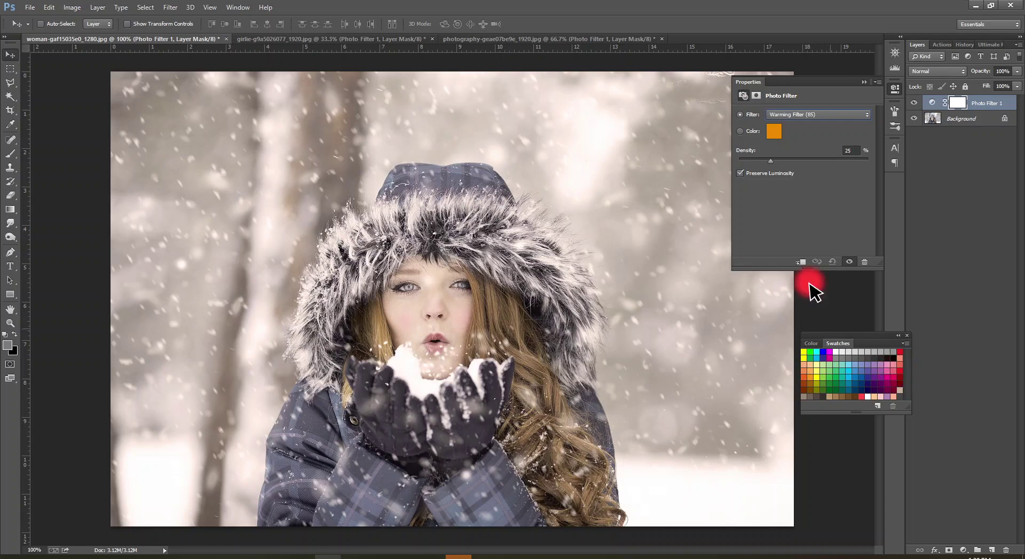
# Step: Try a red sample colour for the Photo Filter
pyautogui.click(774, 131)
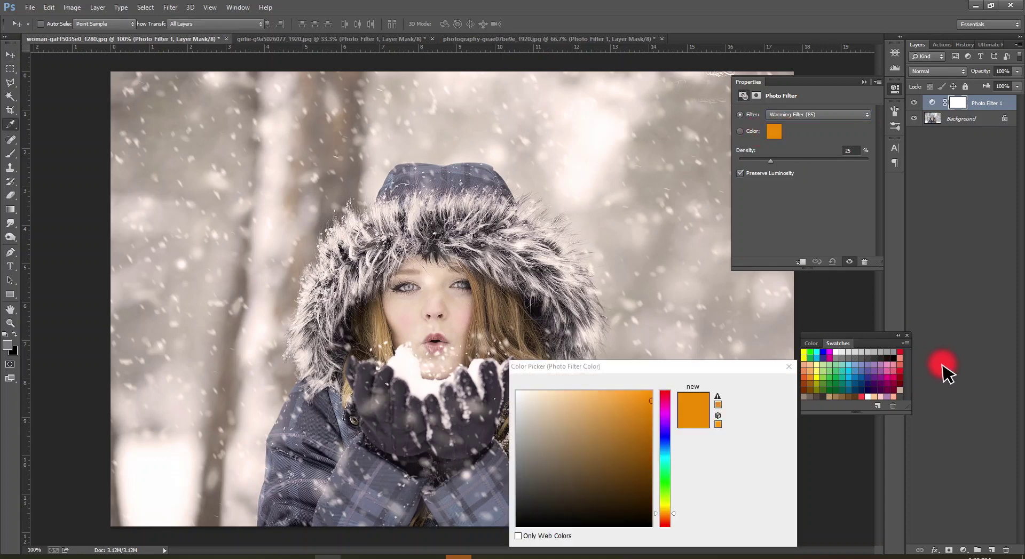
pyautogui.click(900, 368)
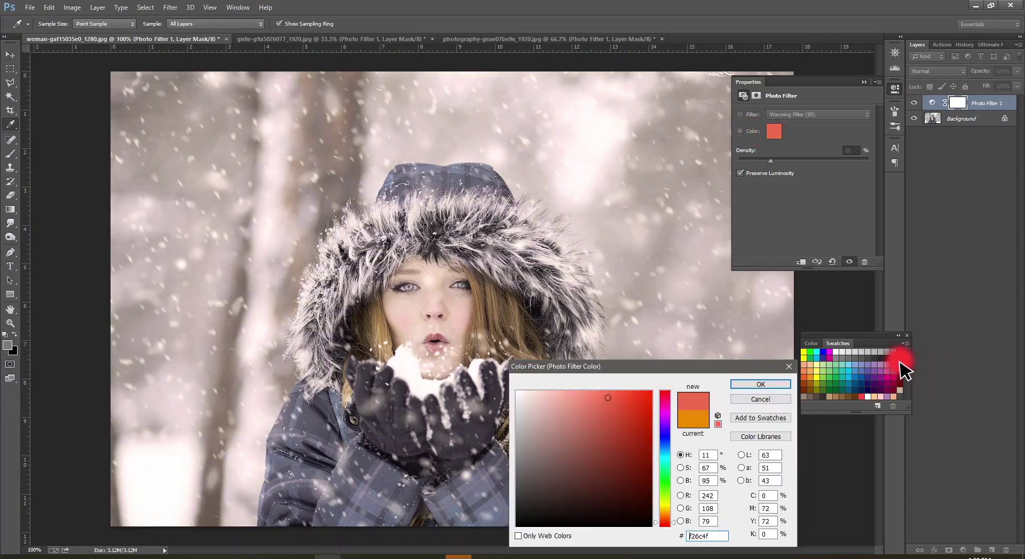
pyautogui.click(773, 382)
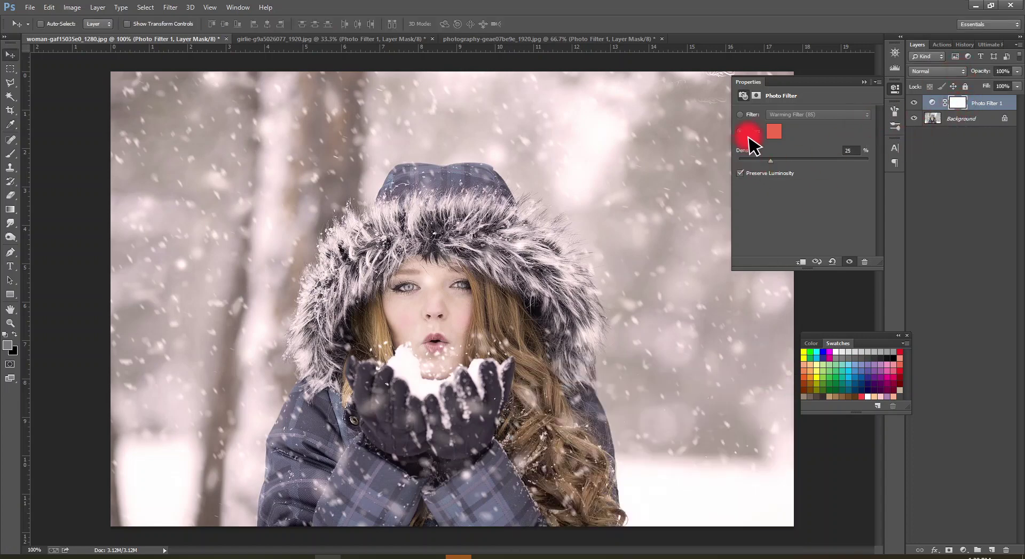
# Step: Return to Warming Filter (85), compare with the layer hidden, and raise density to 58%
pyautogui.click(739, 114)
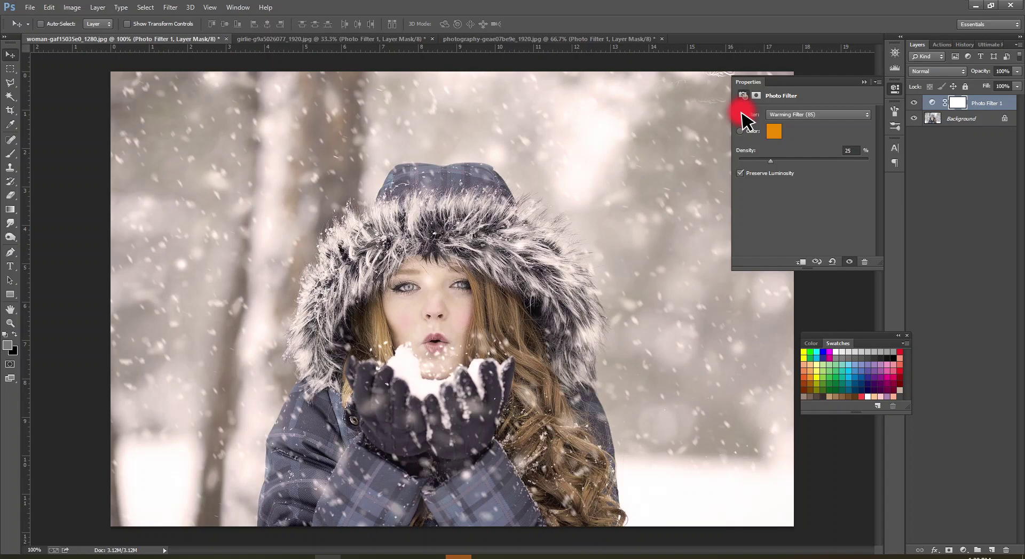
pyautogui.click(788, 115)
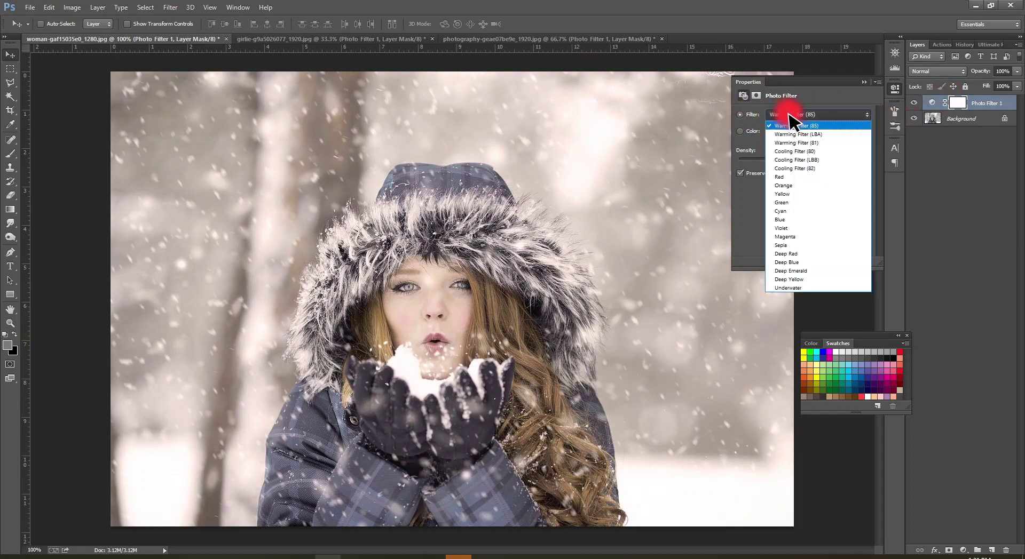
pyautogui.click(911, 101)
pyautogui.click(914, 103)
pyautogui.click(915, 102)
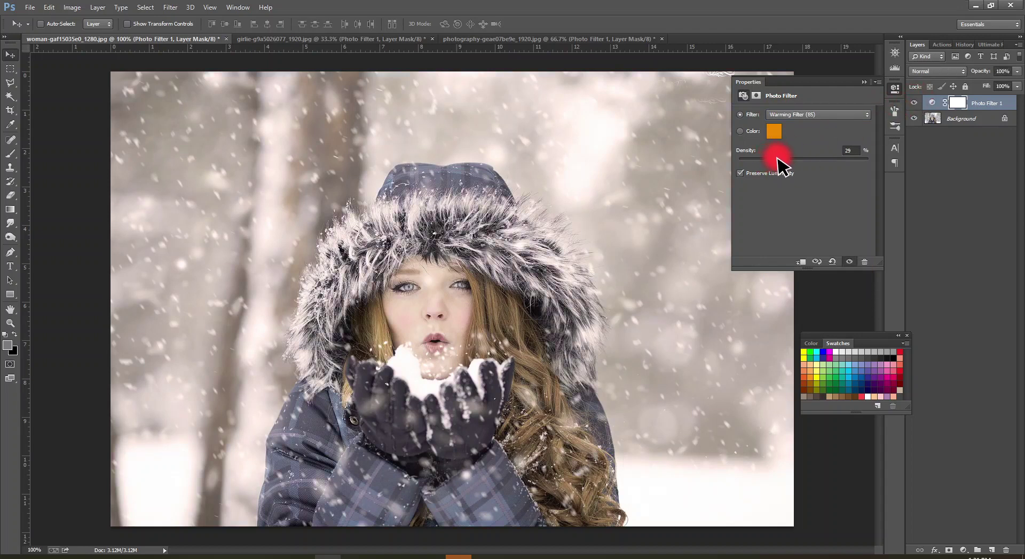
pyautogui.moveTo(778, 158); pyautogui.dragTo(807, 159)
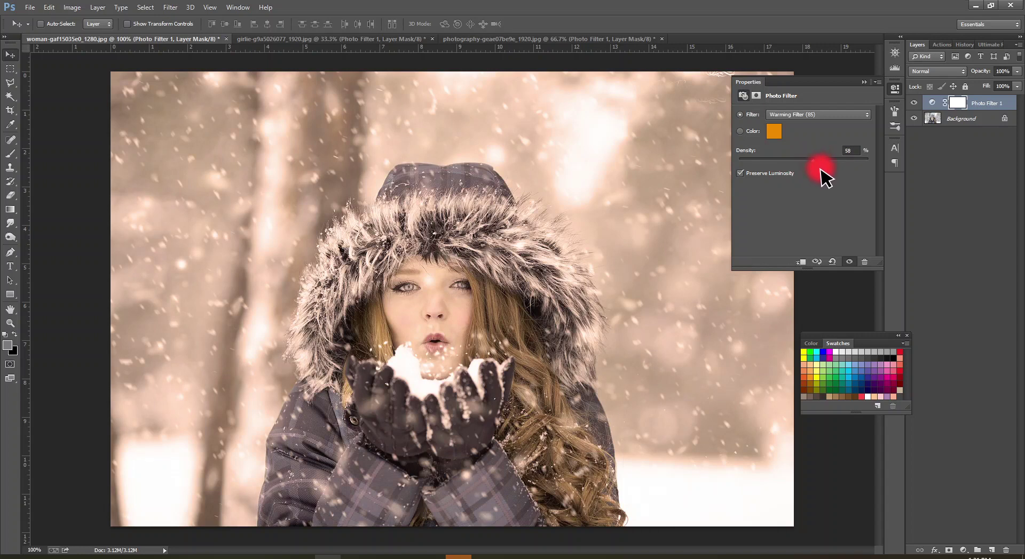
# Step: Set the Photo Filter colour to pure red (ed1c24) from the Swatches
pyautogui.click(774, 131)
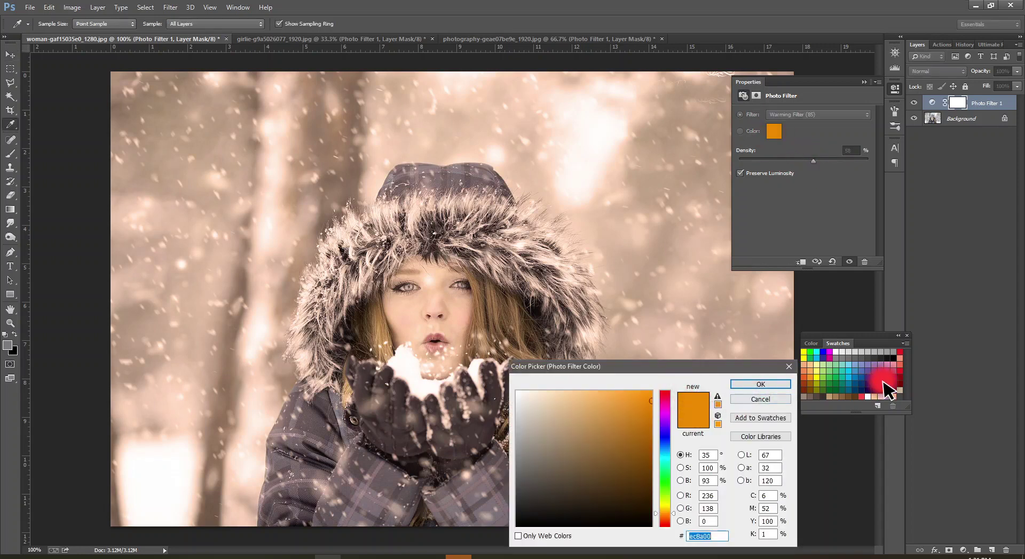
pyautogui.click(899, 367)
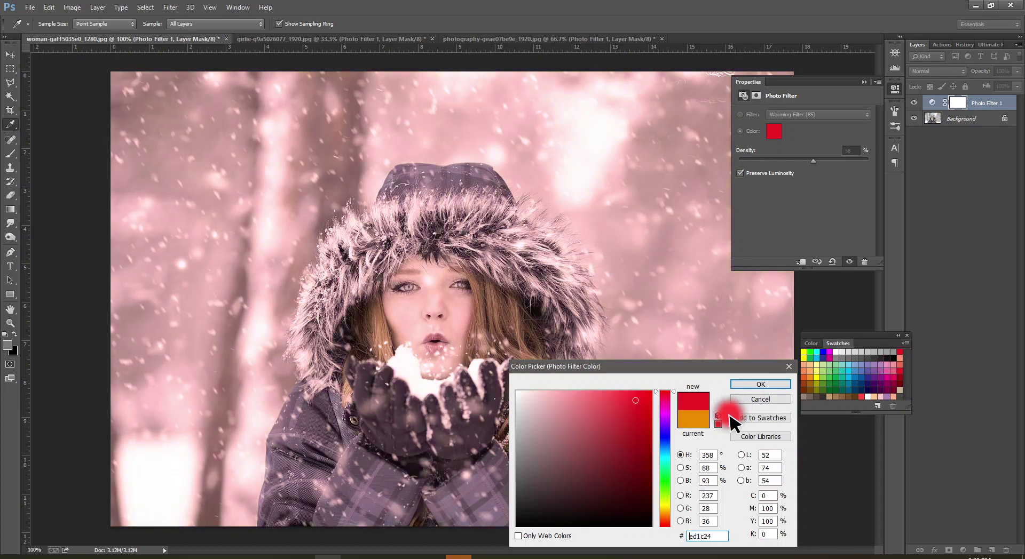
pyautogui.click(761, 384)
# Step: Apply the red colour and blend Photo Filter 1 in Soft Light, comparing hidden and Normal
pyautogui.press('v')
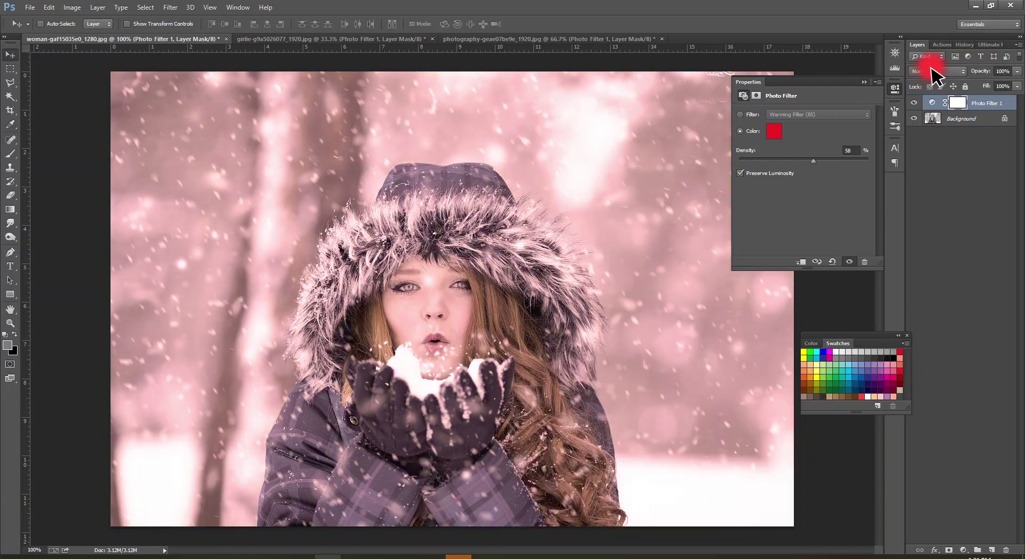
pyautogui.click(932, 71)
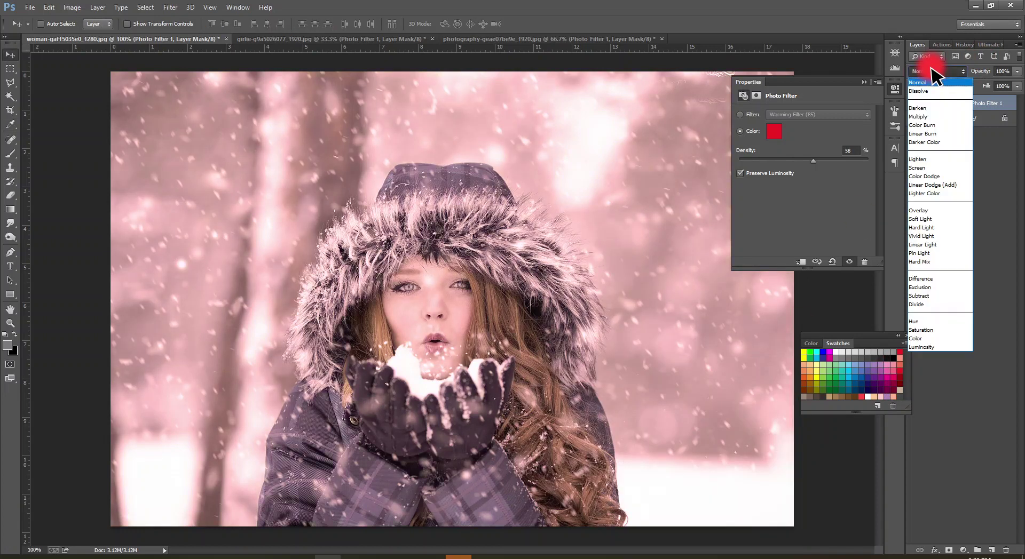
pyautogui.click(935, 218)
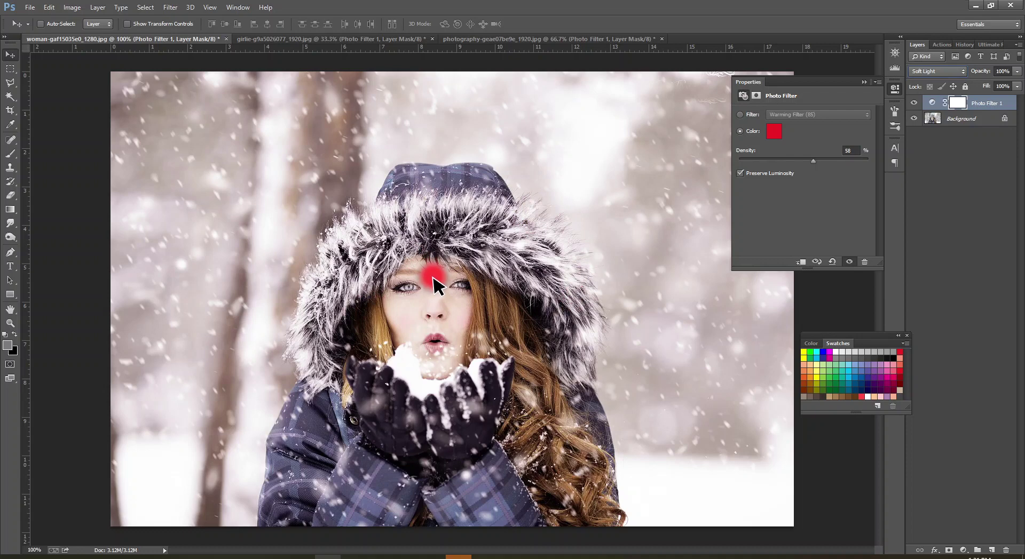
pyautogui.click(914, 101)
pyautogui.click(914, 102)
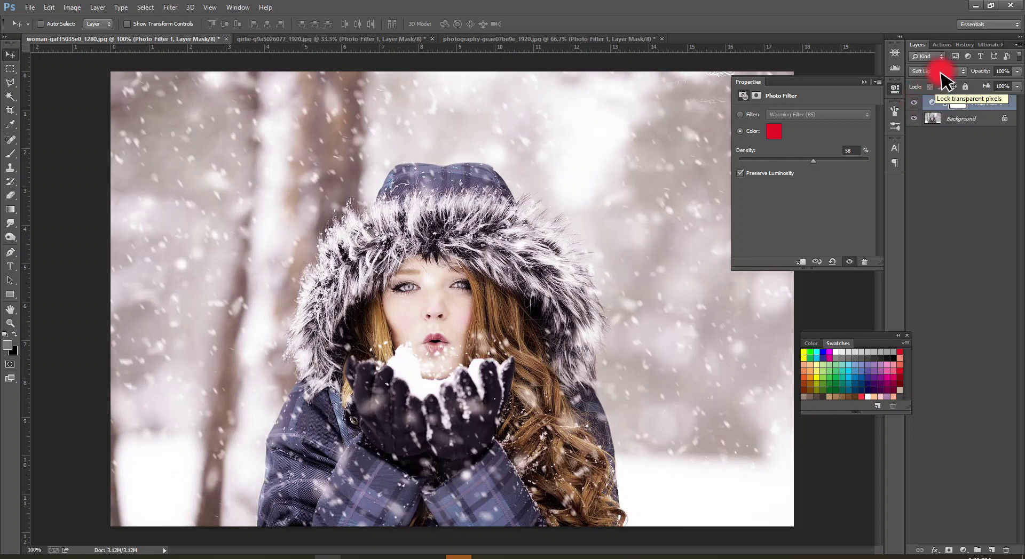
pyautogui.click(945, 71)
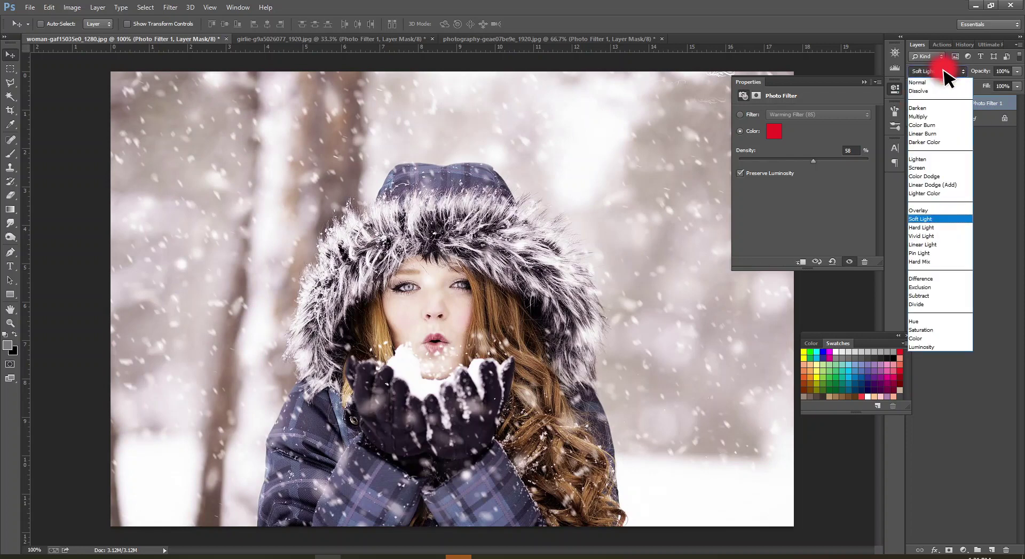
pyautogui.click(939, 83)
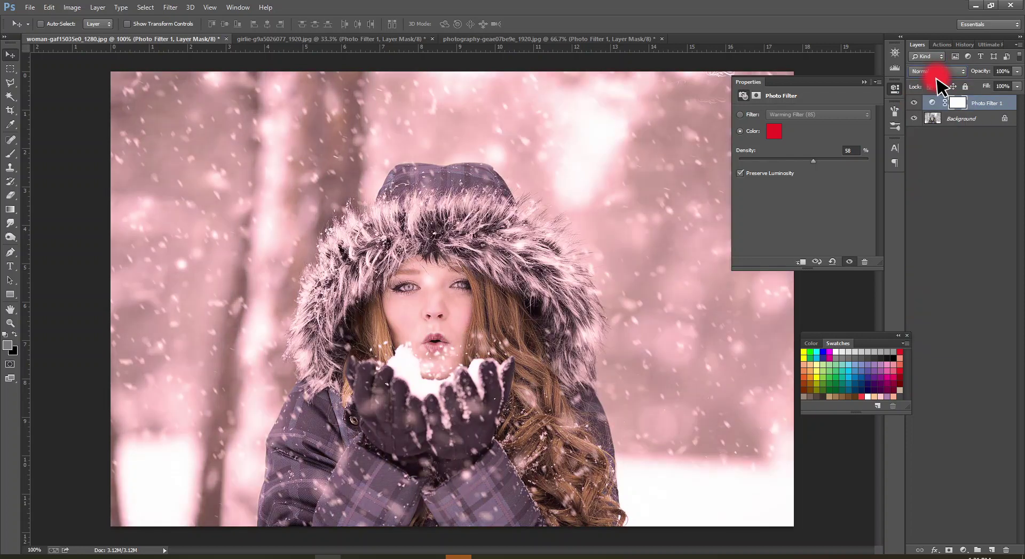
# Step: Switch back to Soft Light, compare once more with Normal, and keep Soft Light
pyautogui.click(937, 74)
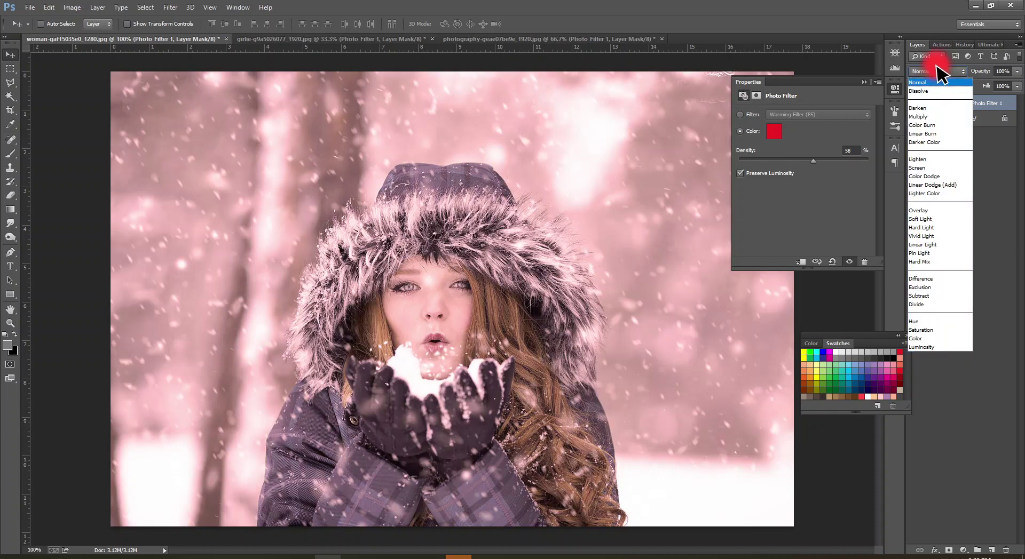
pyautogui.click(917, 214)
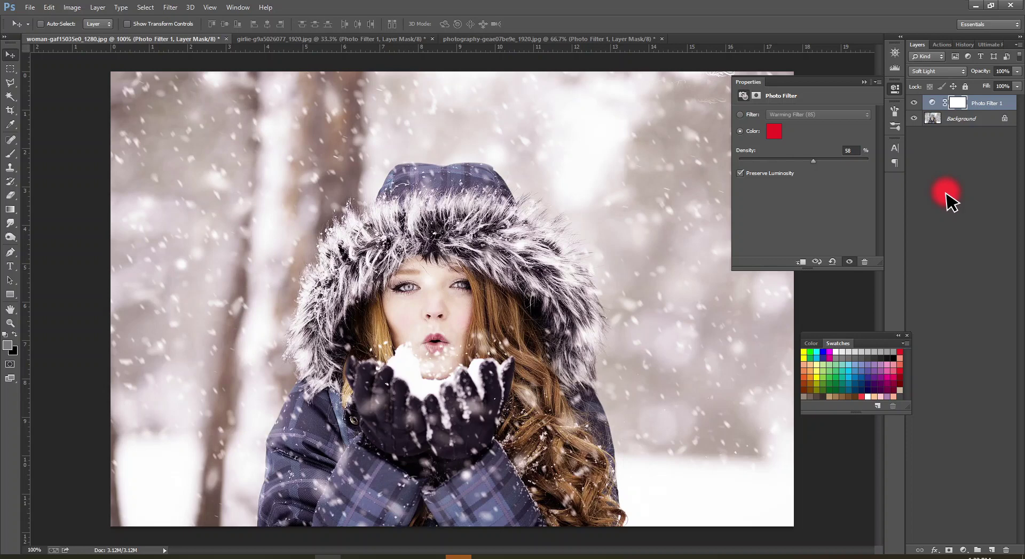
pyautogui.click(933, 71)
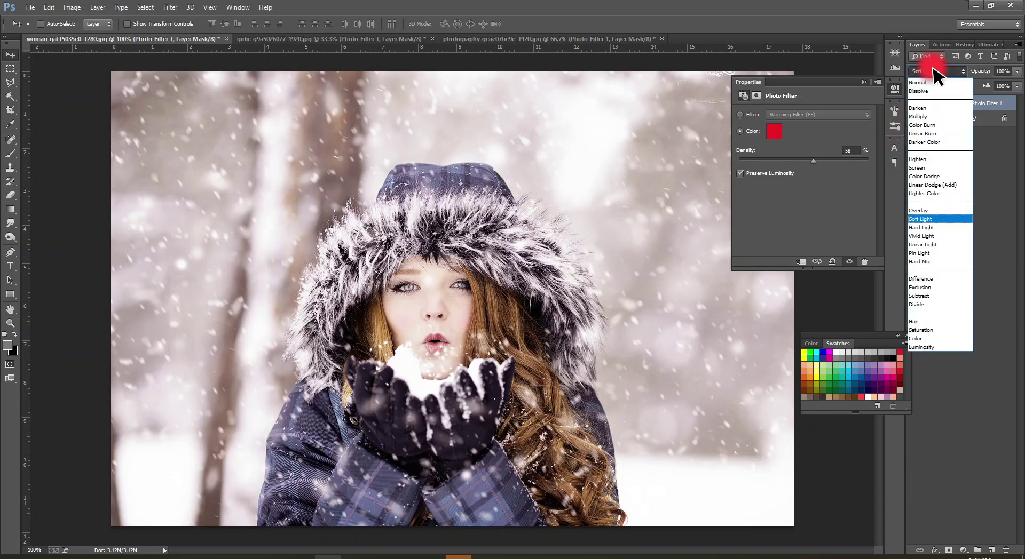
pyautogui.click(925, 220)
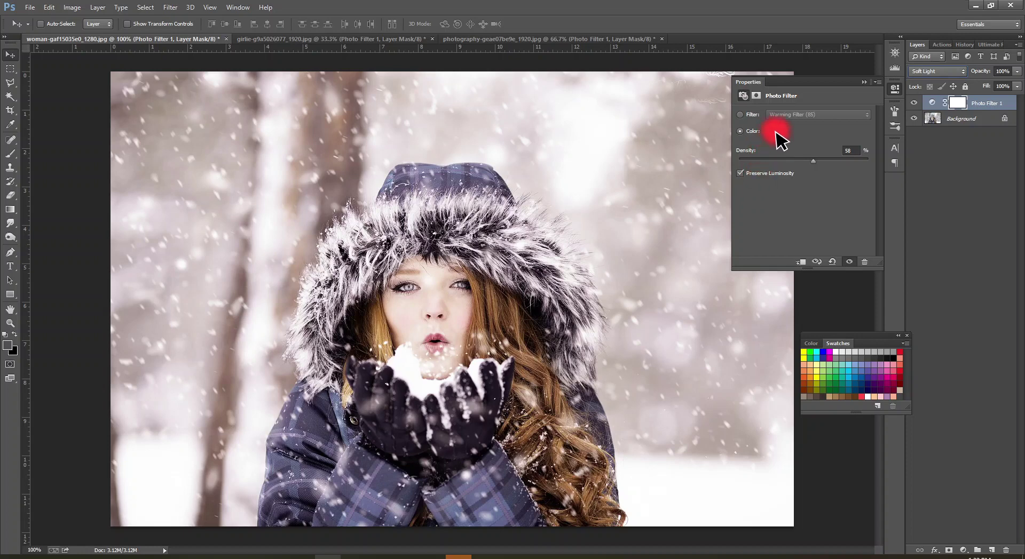
pyautogui.click(939, 71)
pyautogui.scroll(13, 953, 81)
pyautogui.click(949, 80)
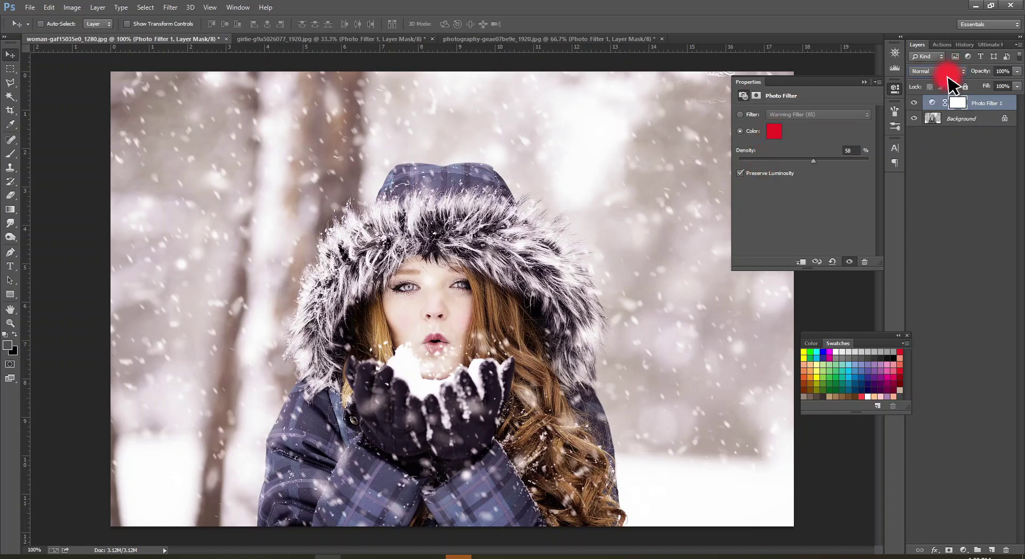
pyautogui.click(948, 74)
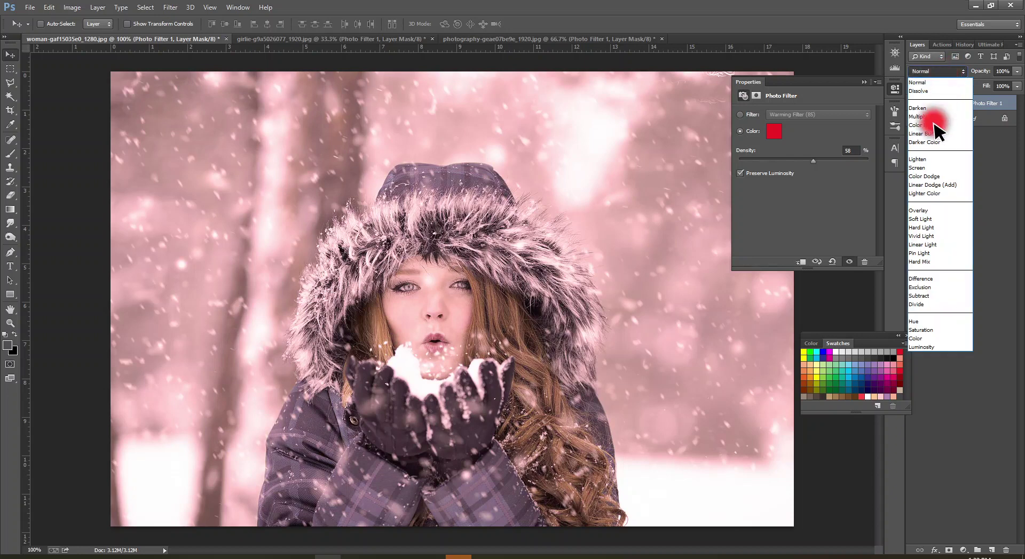
pyautogui.click(934, 218)
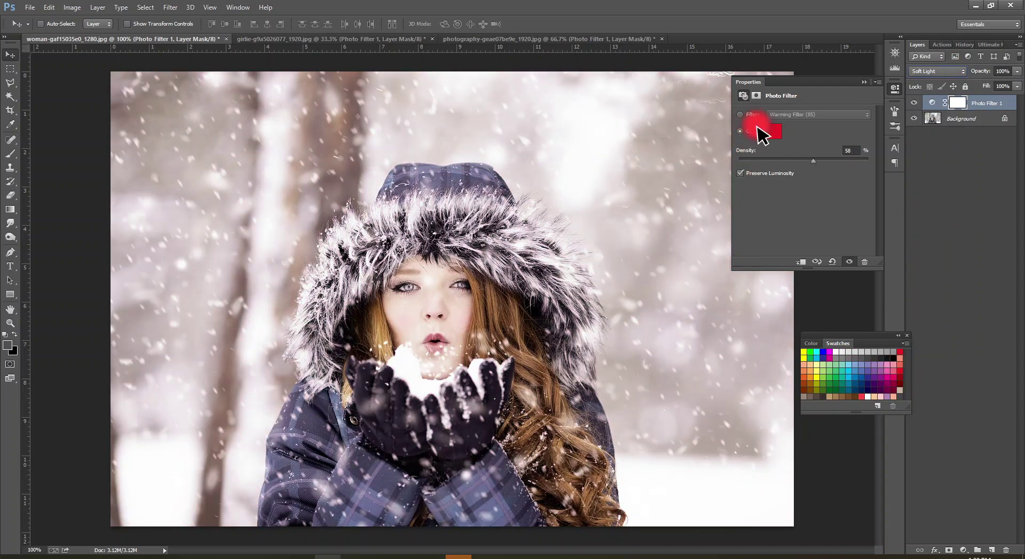
# Step: Try dark green and salmon filter colours, then settle back on red
pyautogui.click(773, 131)
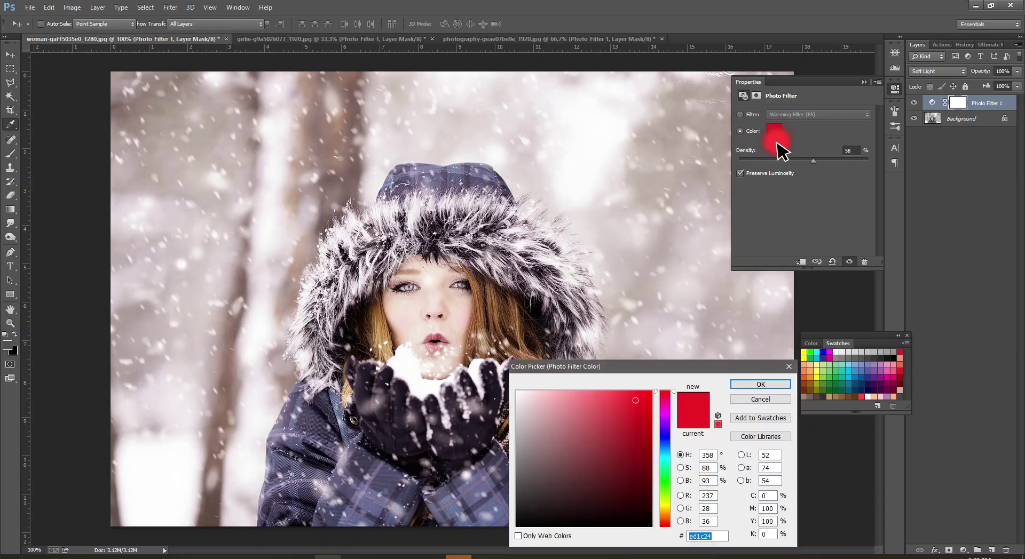
pyautogui.click(836, 388)
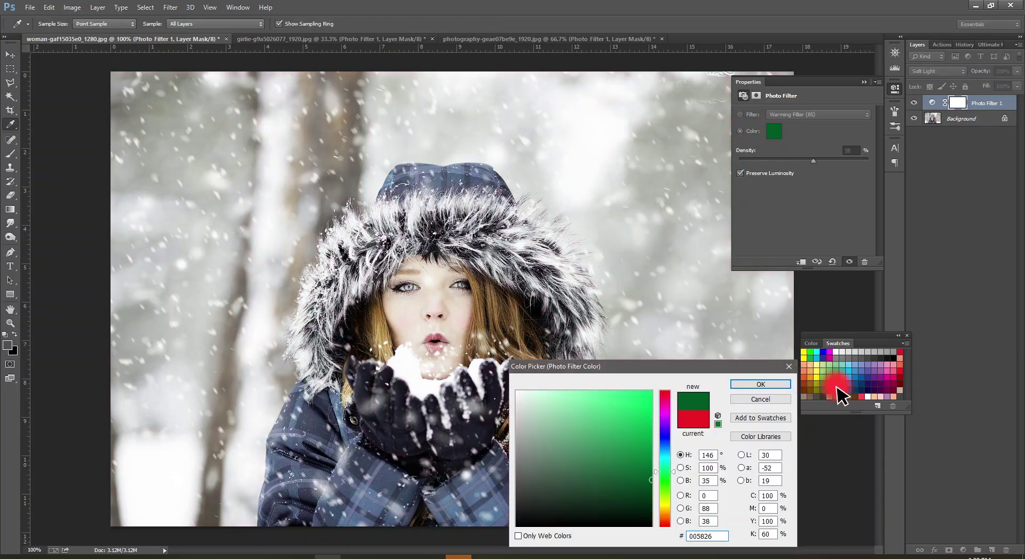
pyautogui.click(778, 386)
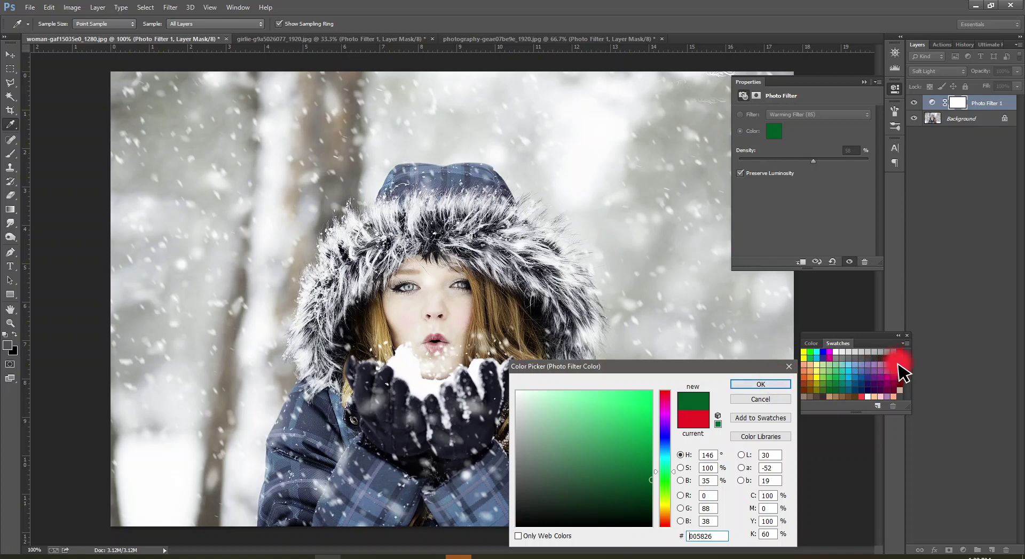
pyautogui.click(900, 364)
pyautogui.click(901, 352)
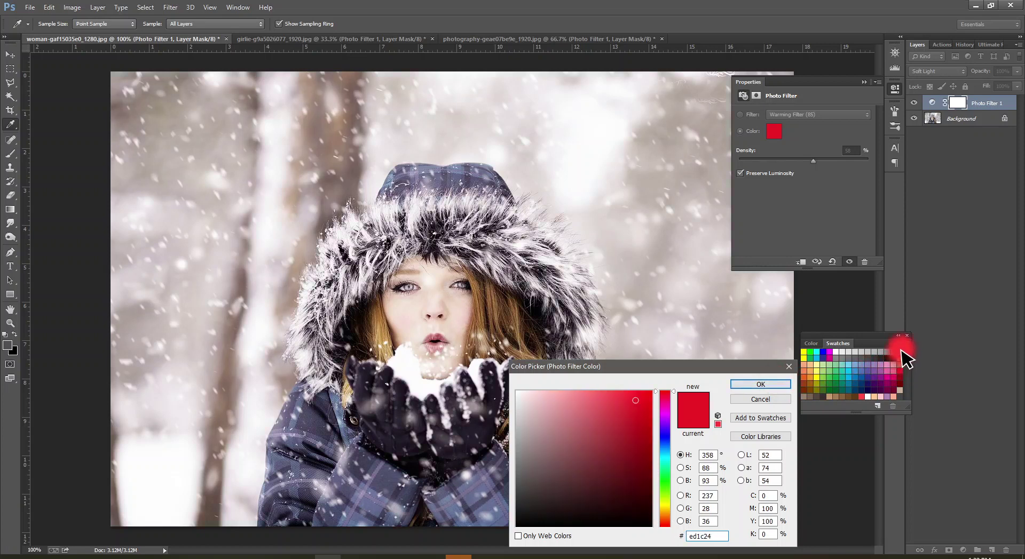
pyautogui.click(754, 387)
# Step: Switch to the street portrait document
pyautogui.click(760, 386)
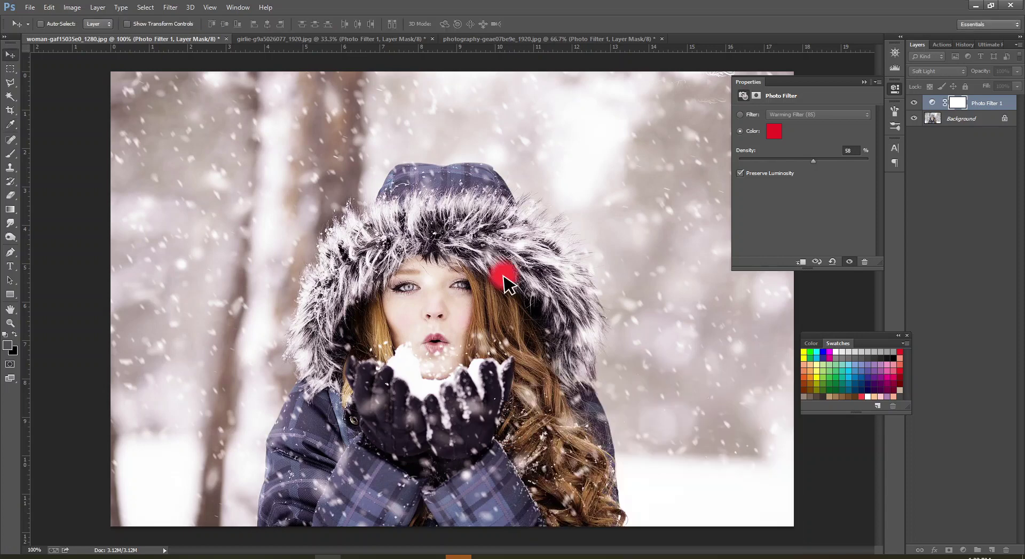
pyautogui.click(229, 33)
pyautogui.click(342, 37)
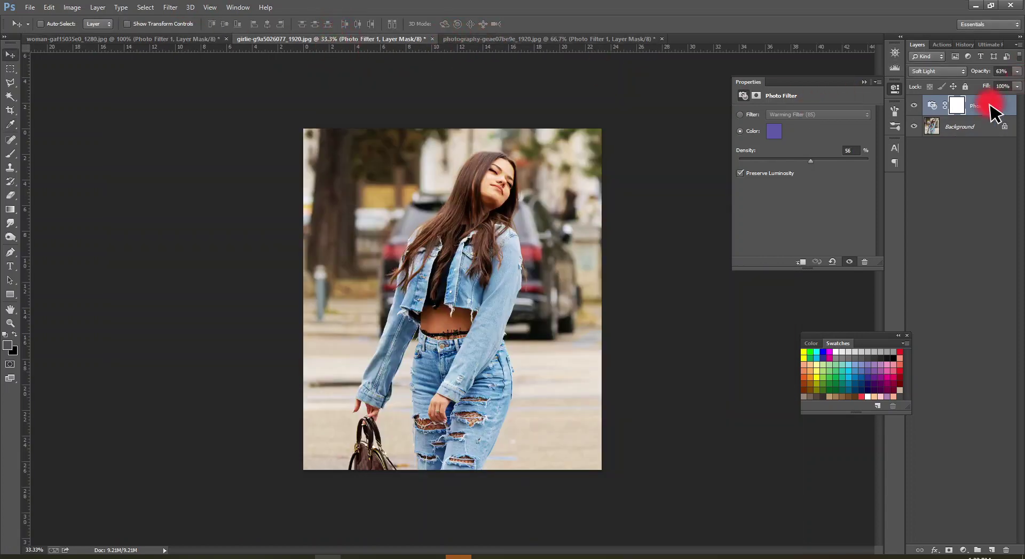
# Step: Delete the street portrait's purple Photo Filter 1 layer using the trash icon
pyautogui.moveTo(991, 105); pyautogui.dragTo(1006, 550)
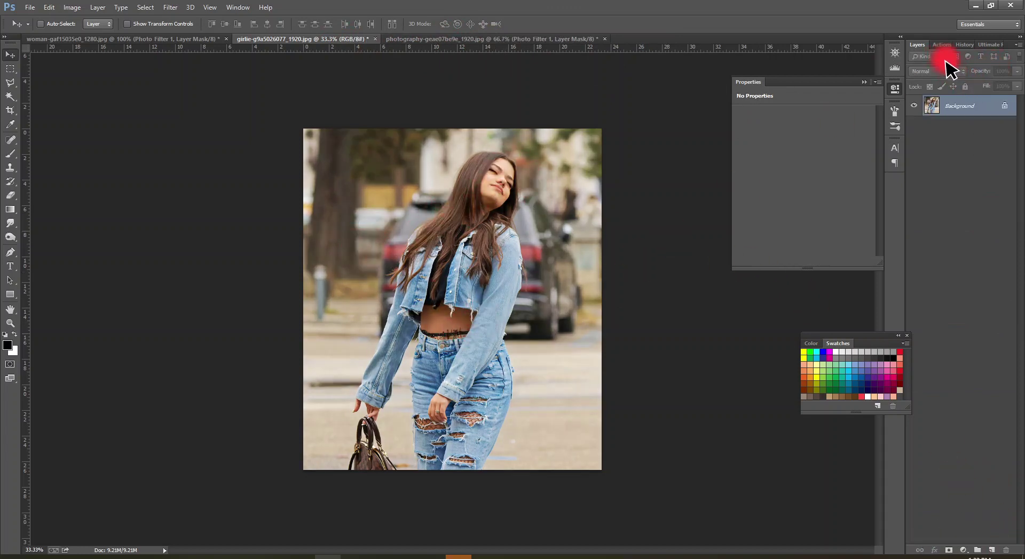
pyautogui.click(963, 550)
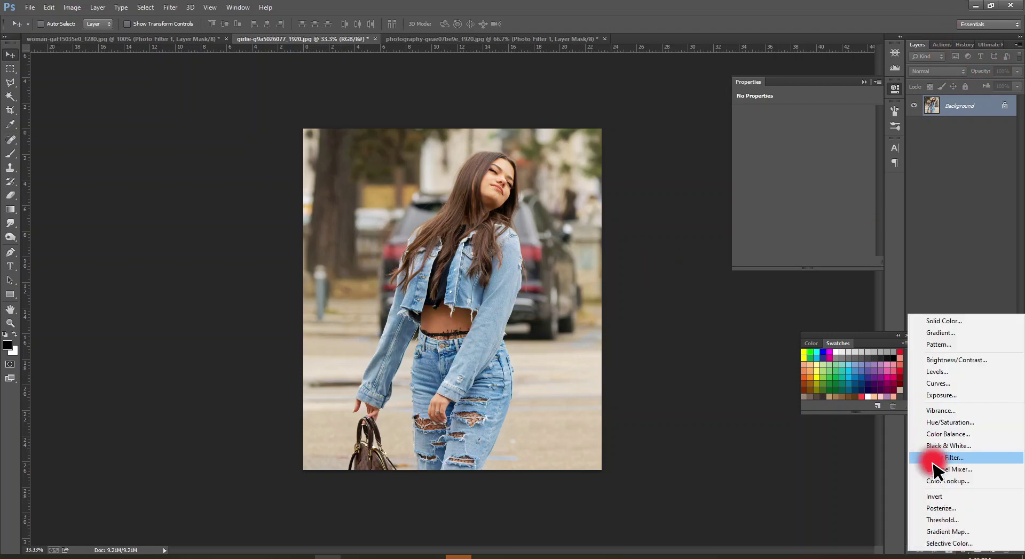
# Step: Add a Warming Filter (85) Photo Filter layer to the street portrait at 80% density
pyautogui.click(954, 459)
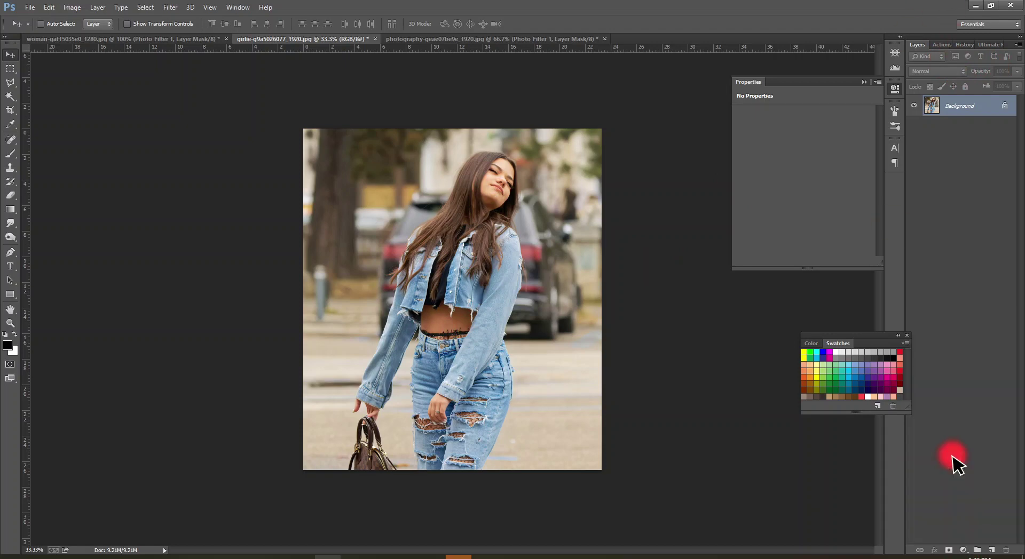
pyautogui.moveTo(770, 160); pyautogui.dragTo(821, 160)
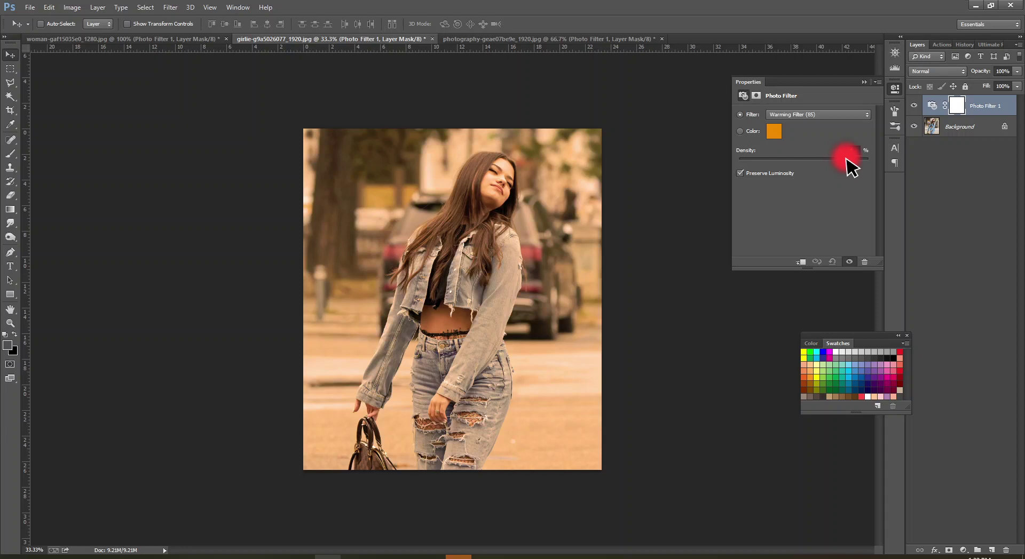
pyautogui.moveTo(846, 159); pyautogui.dragTo(842, 163)
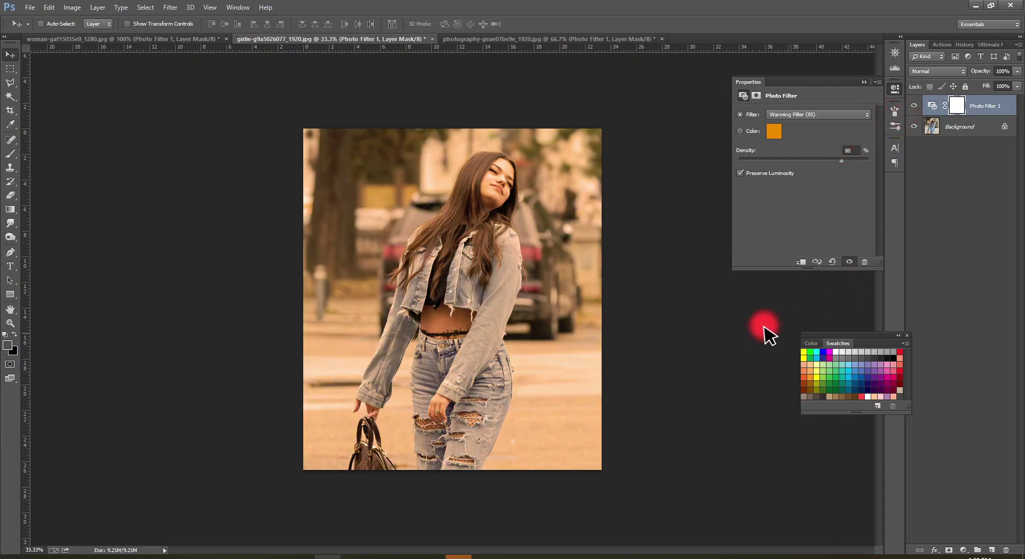
# Step: Blend the street portrait's Photo Filter 1 in Soft Light at 51% opacity
pyautogui.click(929, 71)
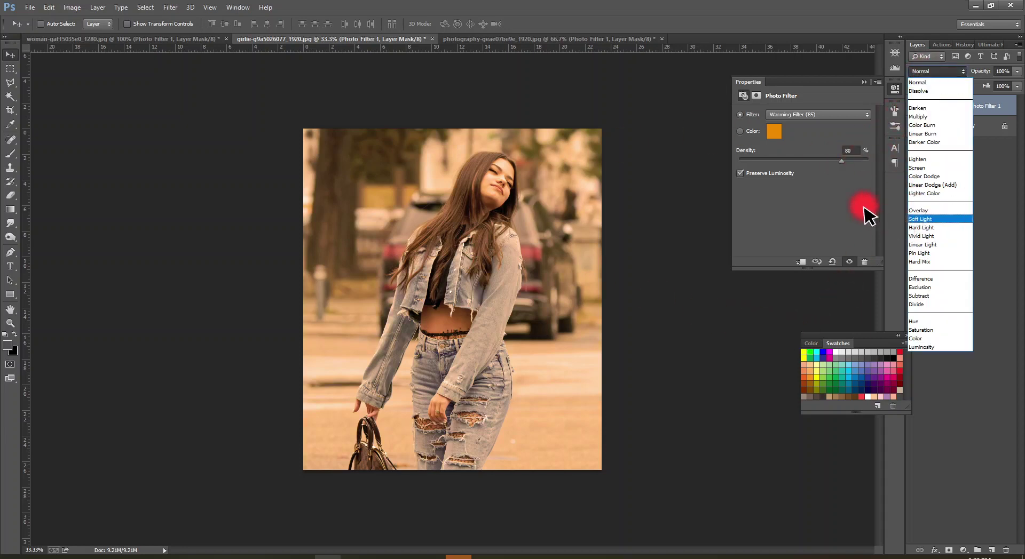
pyautogui.click(927, 224)
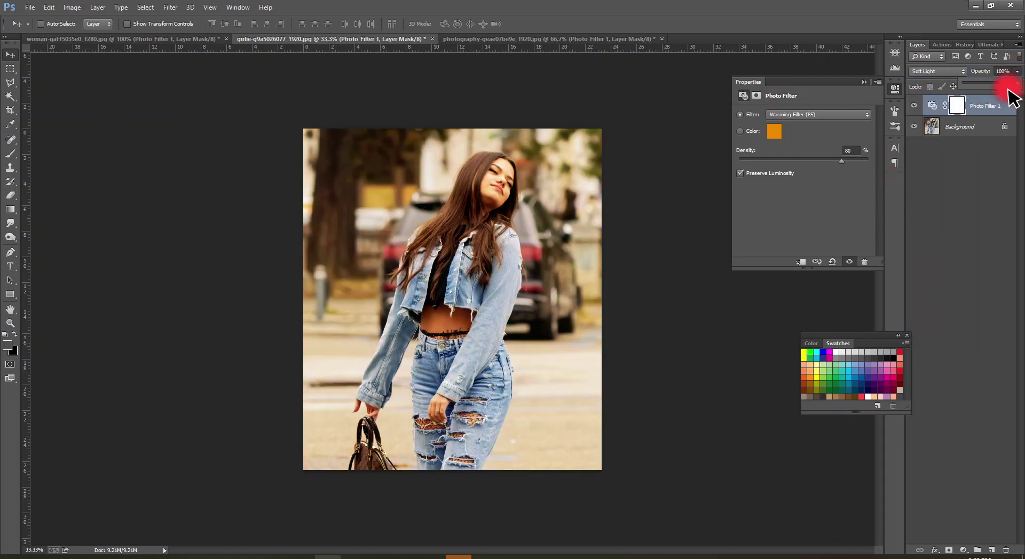
pyautogui.moveTo(1016, 89); pyautogui.dragTo(1003, 85)
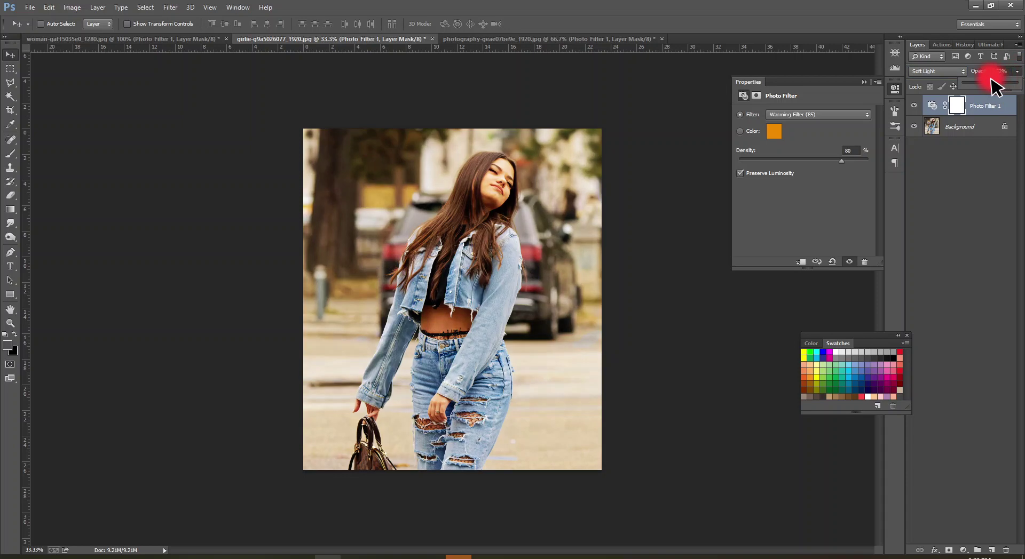